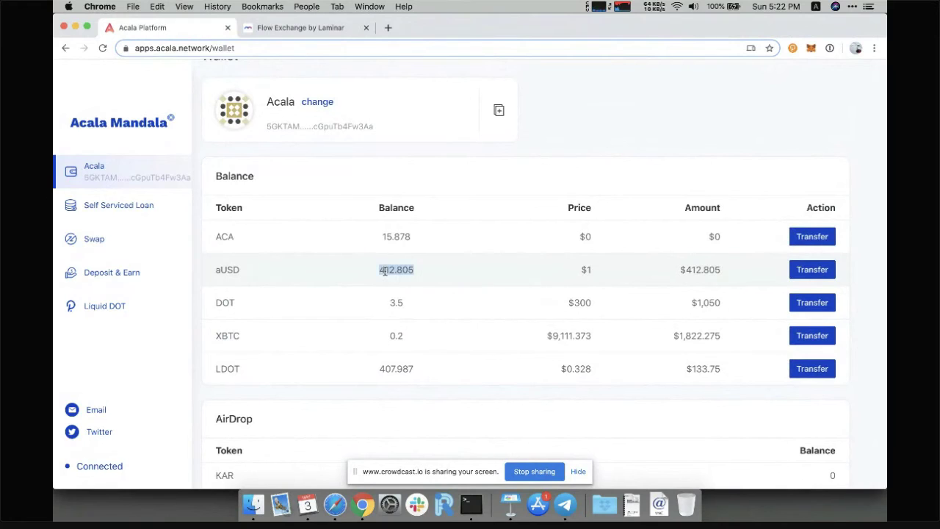
# Step: Review the wallet's token balances and the accounts held in the polkadot{.js} extension
pyautogui.click(432, 272)
pyautogui.doubleClick(432, 272)
pyautogui.click(417, 271)
pyautogui.scroll(-2, 417, 270)
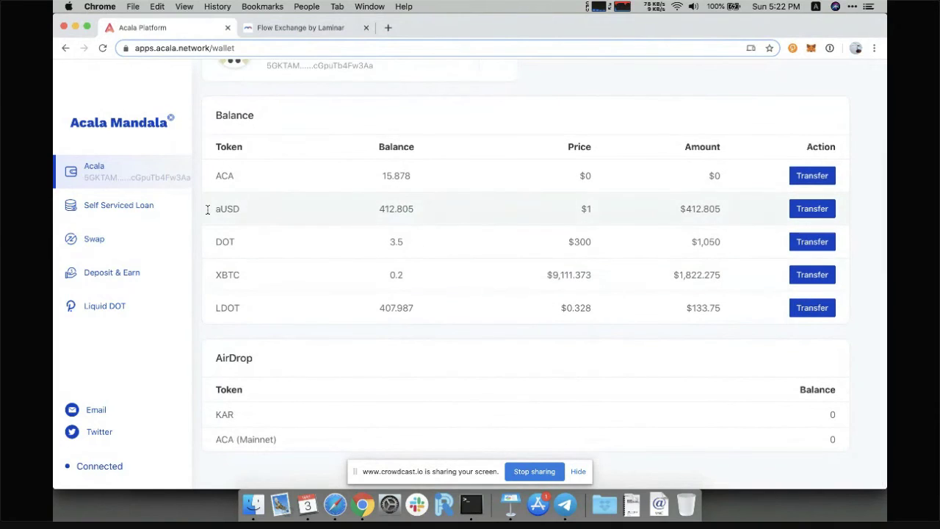
pyautogui.click(152, 205)
pyautogui.click(151, 172)
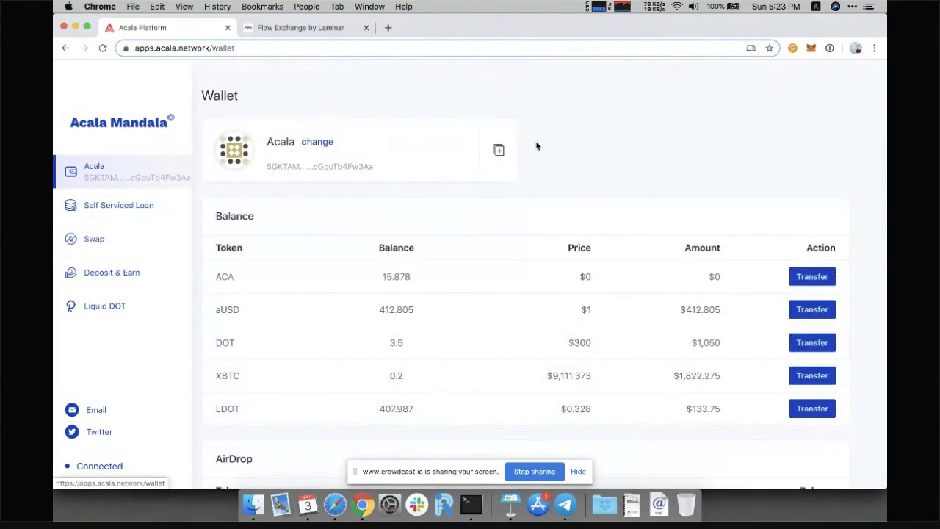
pyautogui.click(793, 48)
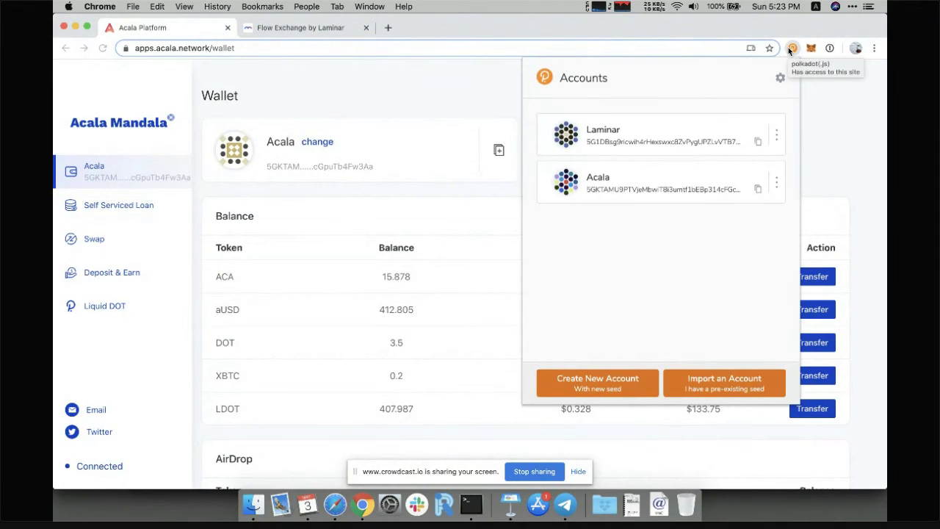
pyautogui.click(789, 49)
pyautogui.click(110, 210)
pyautogui.click(153, 173)
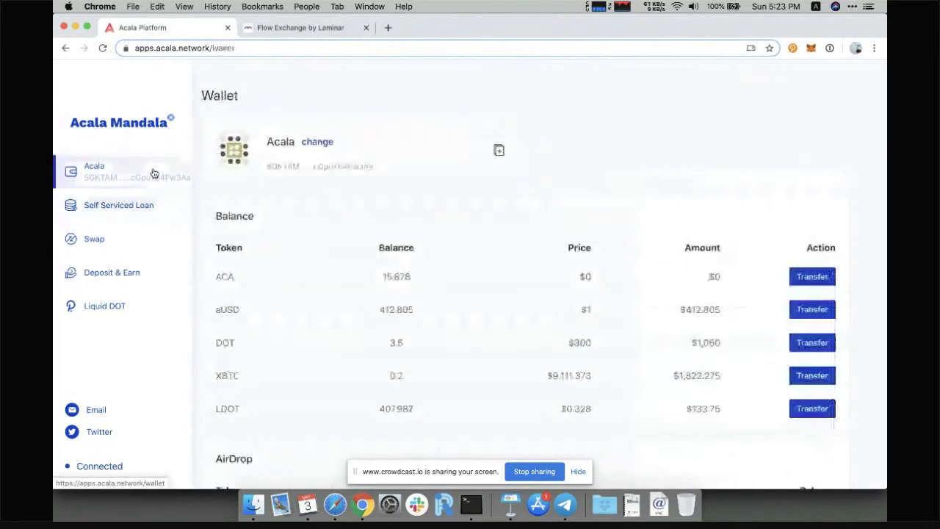
pyautogui.scroll(-2, 313, 319)
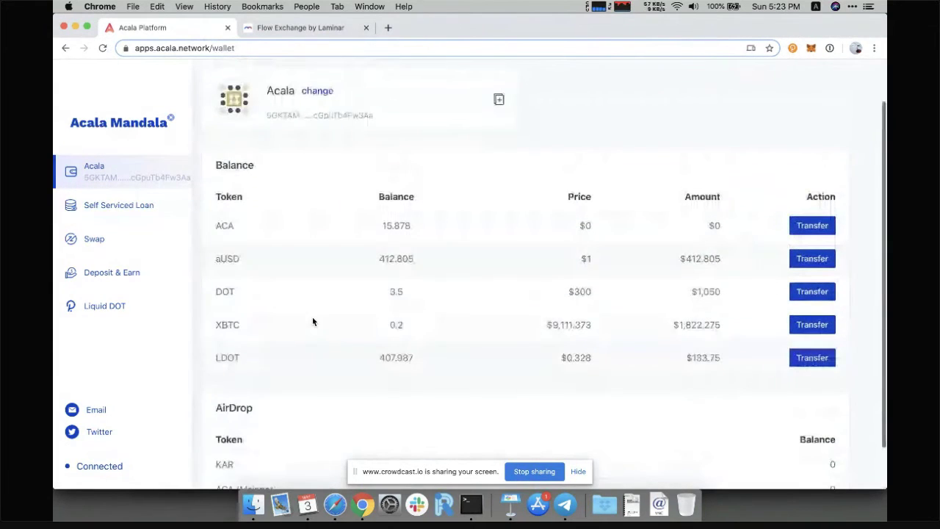
pyautogui.scroll(2, 312, 321)
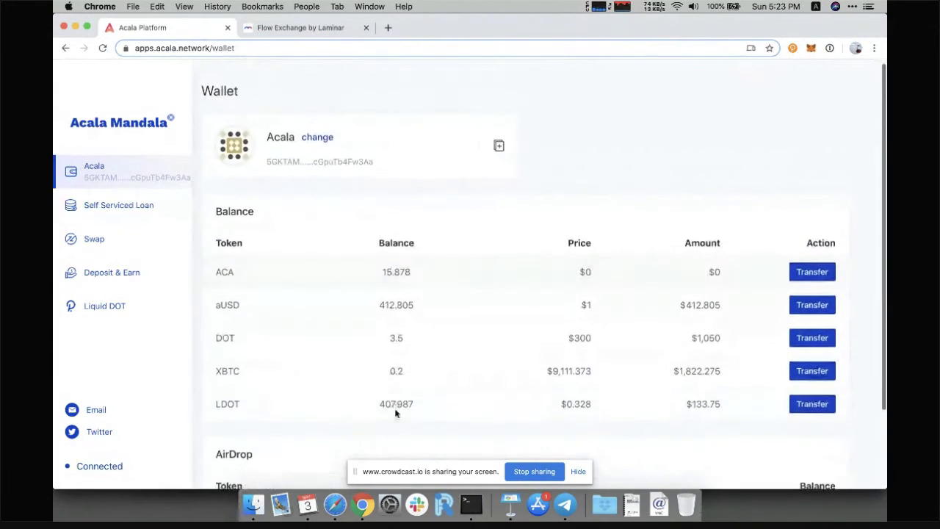
# Step: Deposit 0.05 XBTC as additional collateral in the XBTC loan and sign the transaction with the account password
pyautogui.click(116, 203)
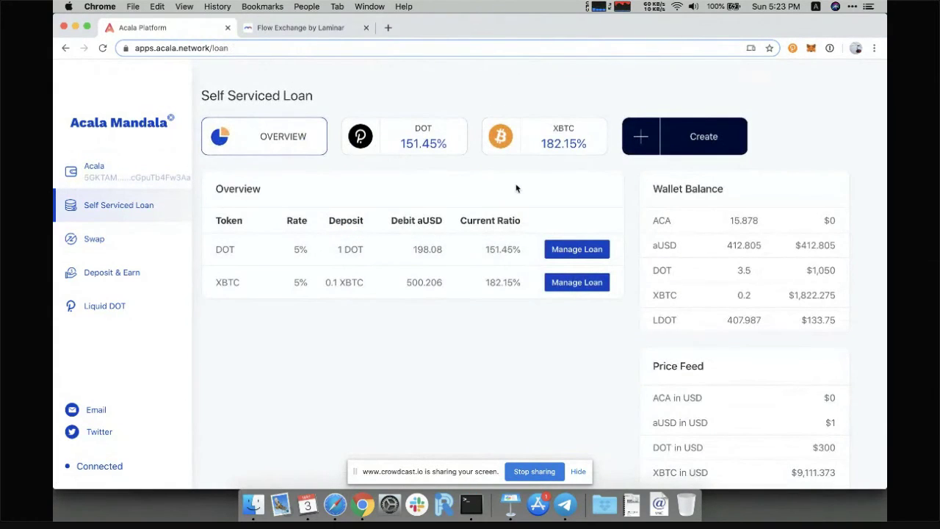
pyautogui.click(535, 141)
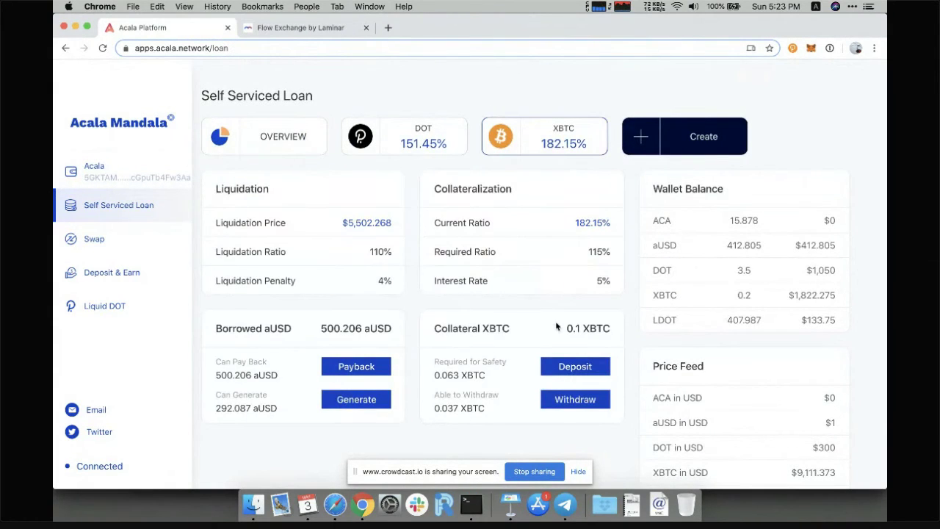
pyautogui.click(576, 368)
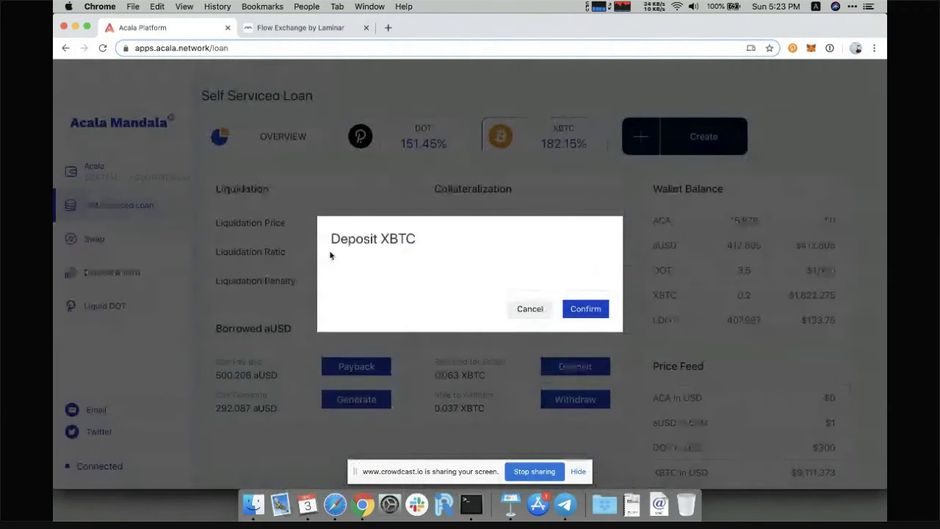
pyautogui.write('0.05')
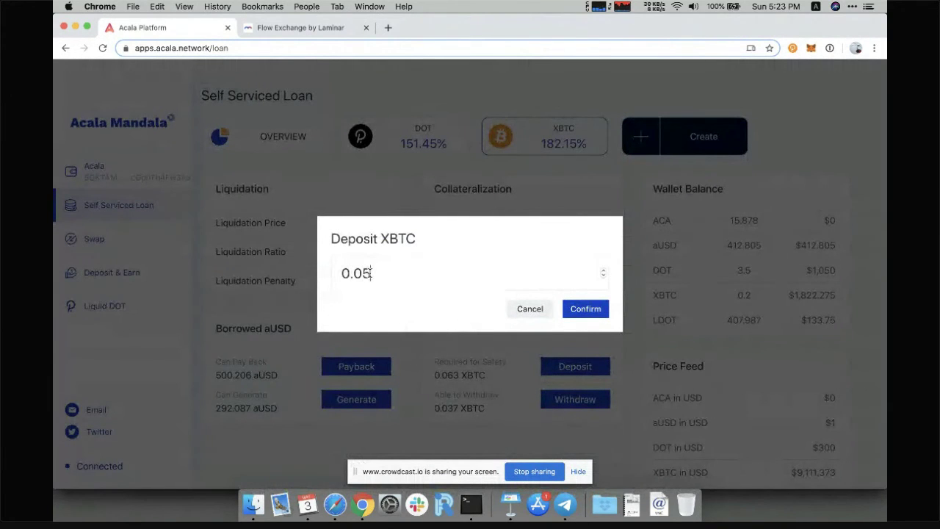
pyautogui.click(592, 309)
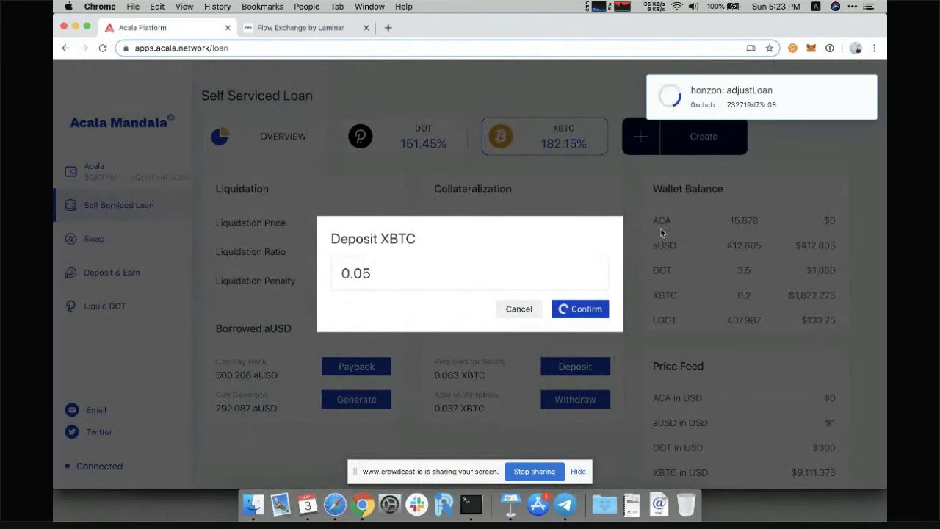
pyautogui.write('•••')
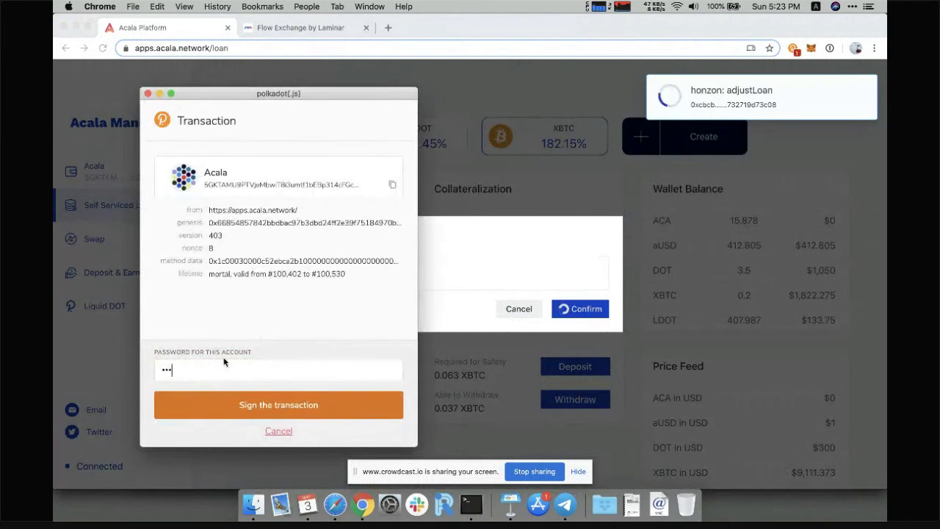
pyautogui.write('•••')
pyautogui.click(208, 404)
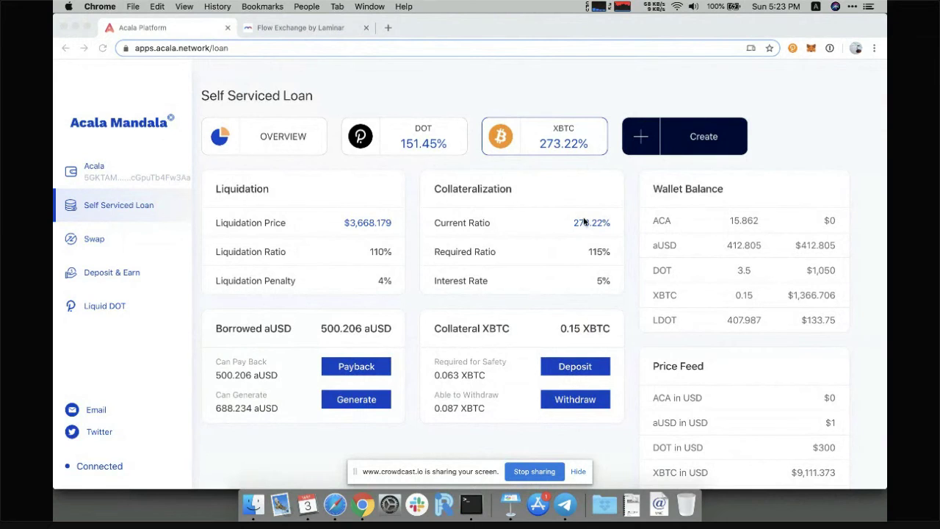
# Step: Generate 100 aUSD from the XBTC loan and sign the transaction with the account password
pyautogui.scroll(-5, 546, 265)
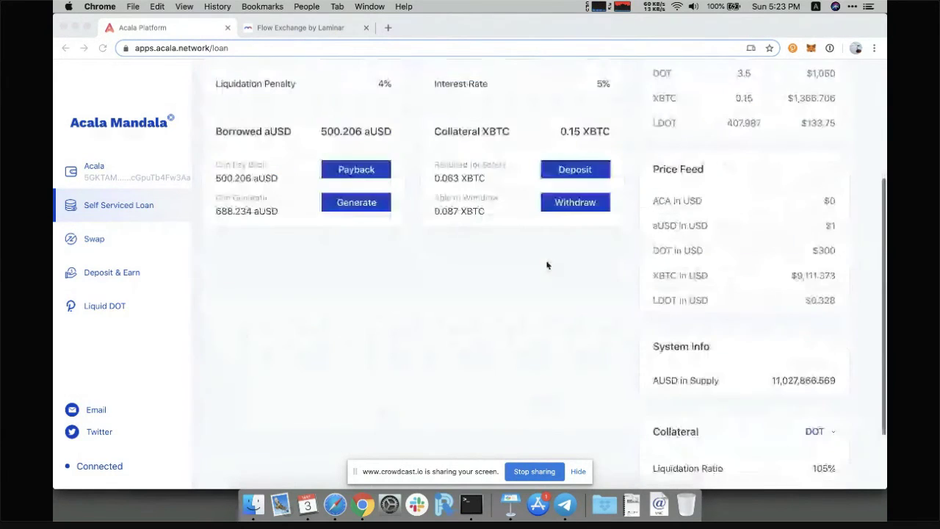
pyautogui.scroll(3, 545, 259)
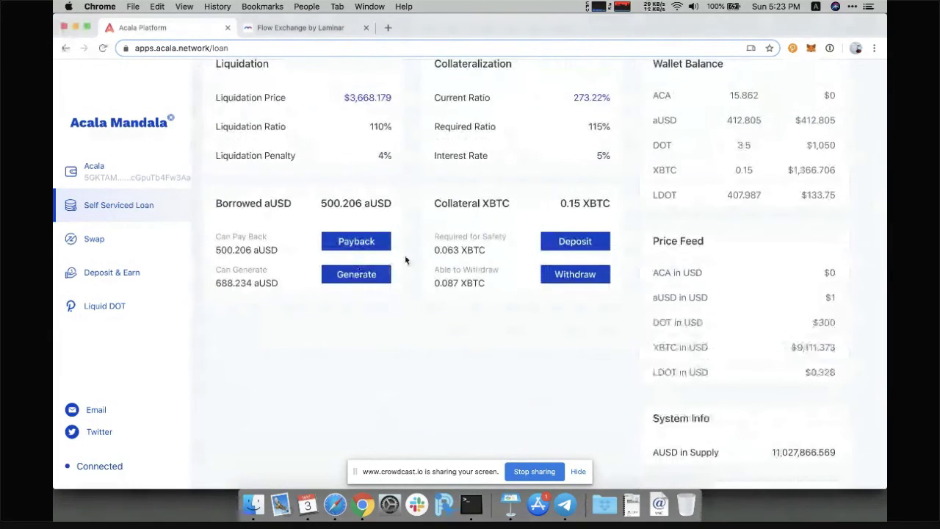
pyautogui.click(363, 273)
pyautogui.write('100')
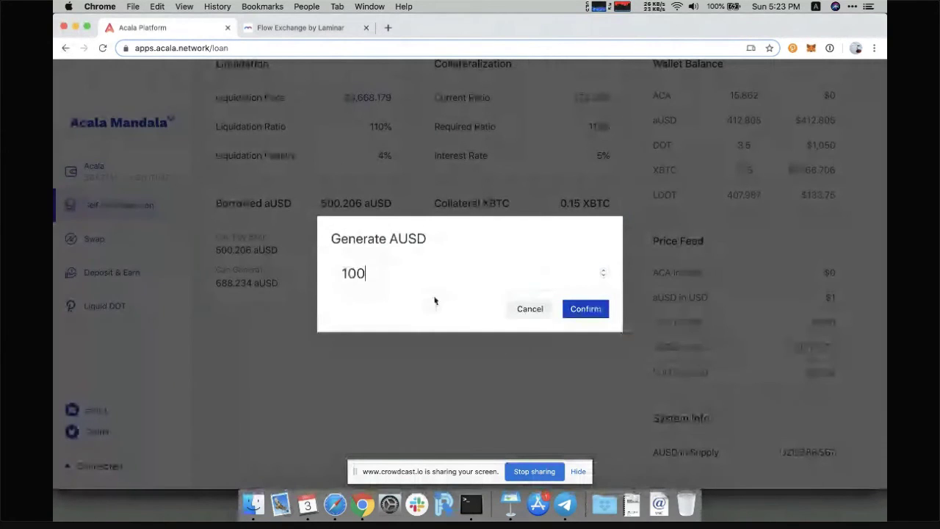
pyautogui.click(592, 311)
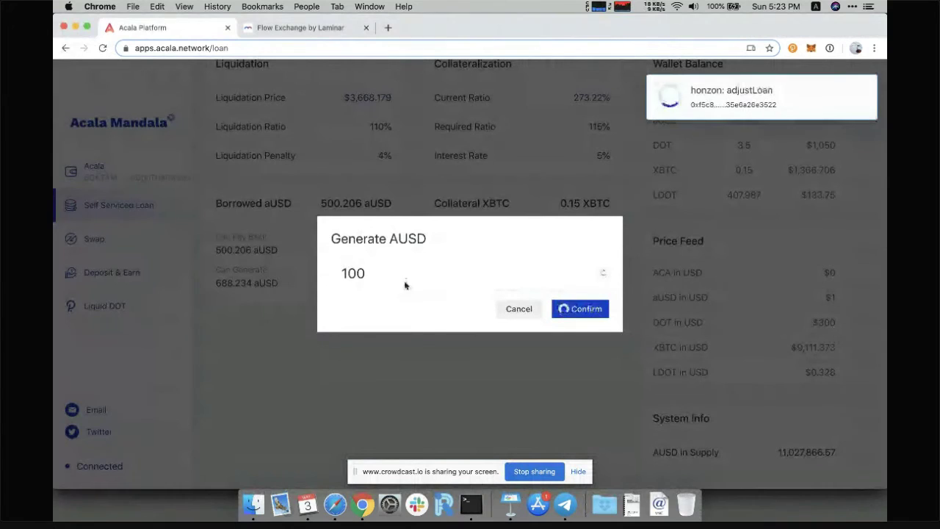
pyautogui.click(266, 363)
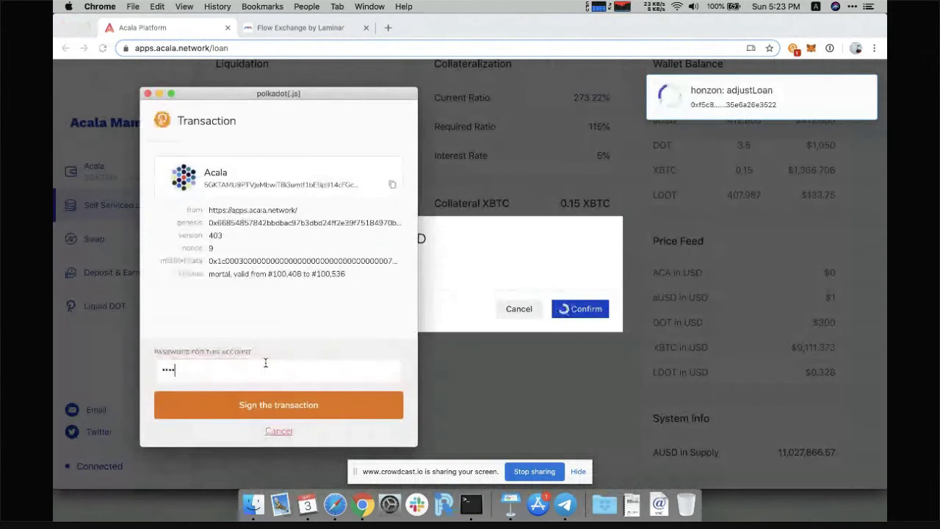
pyautogui.write('********')
pyautogui.click(247, 399)
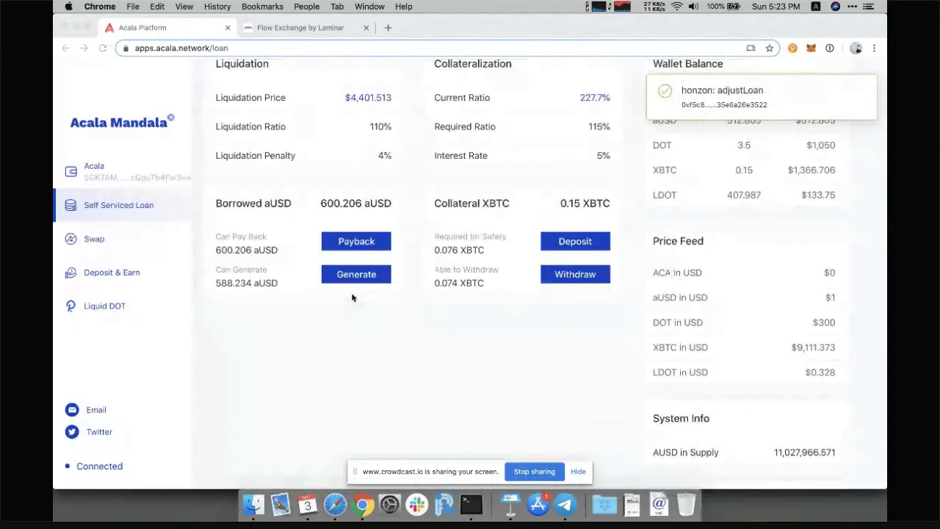
# Step: Get a swap quote for paying with 1 DOT to receive aUSD
pyautogui.click(103, 240)
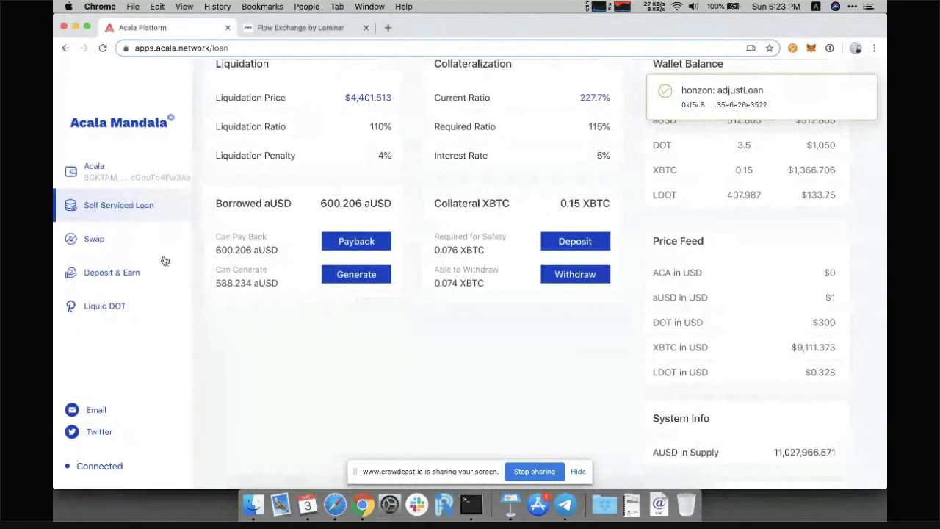
pyautogui.scroll(3, 330, 384)
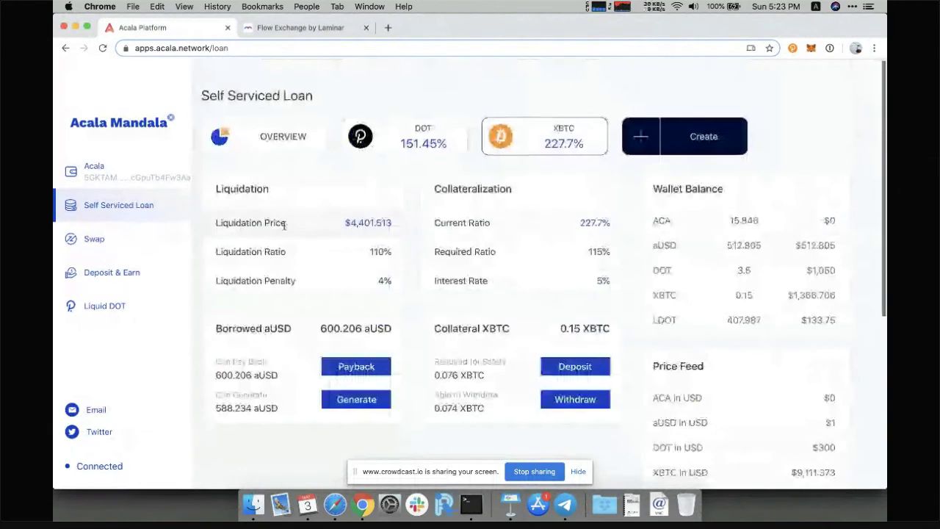
pyautogui.click(88, 243)
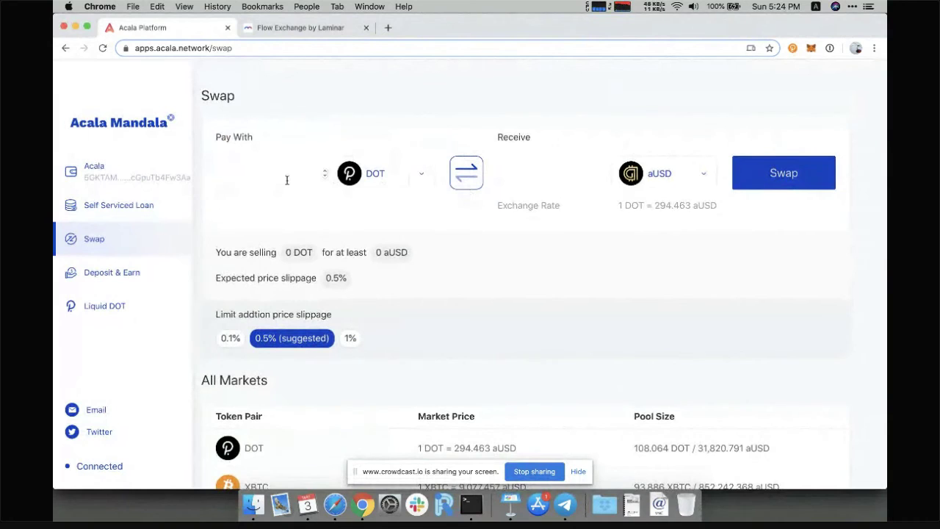
pyautogui.write('1')
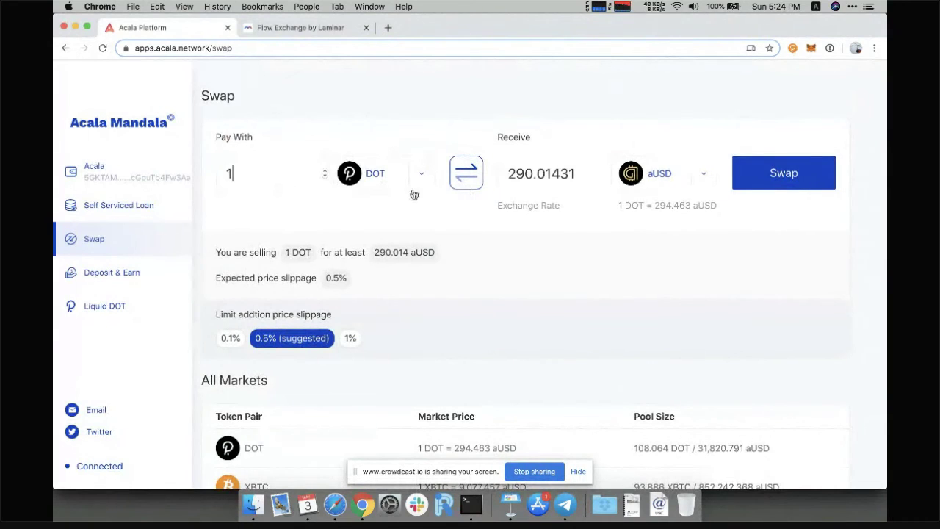
# Step: Reverse the swap pair to pay with aUSD for DOT, try an amount of 100 and clear it
pyautogui.click(456, 184)
pyautogui.click(285, 176)
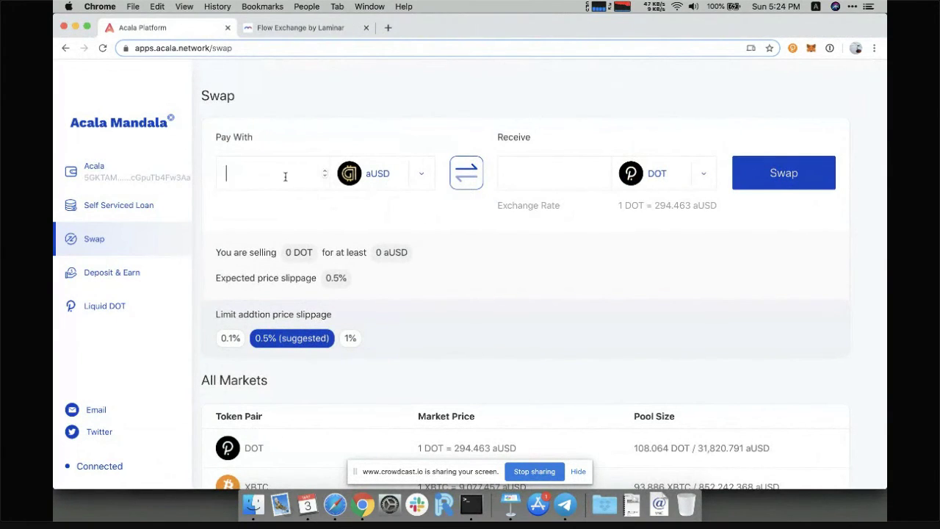
pyautogui.write('100')
pyautogui.press('BackSpace')
pyautogui.press('BackSpace')
pyautogui.press('BackSpace')
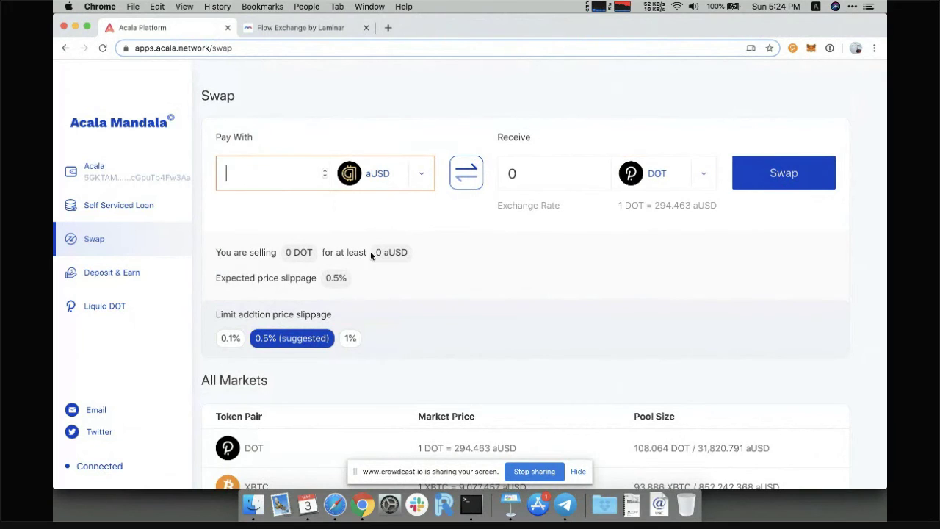
# Step: Open the redeem form for Liquid DOT and enter a redemption amount of 1
pyautogui.click(114, 309)
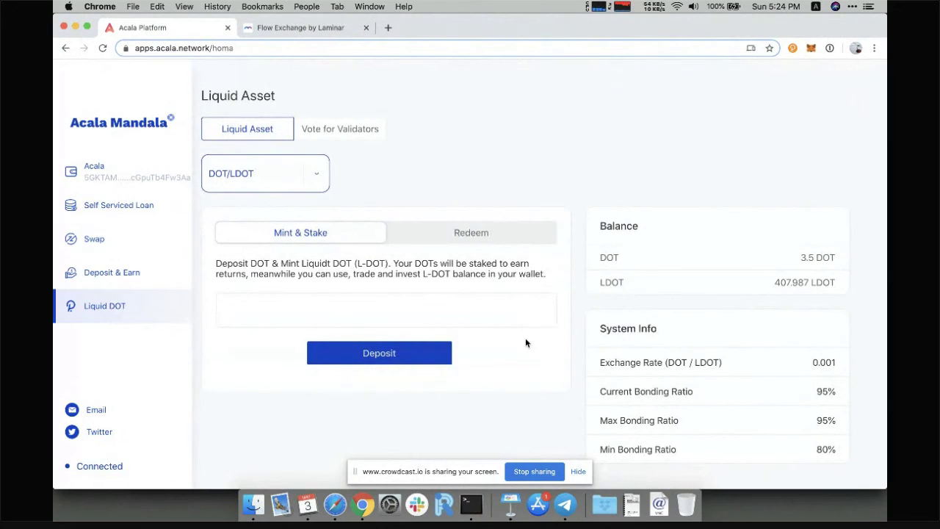
pyautogui.scroll(-1, 532, 345)
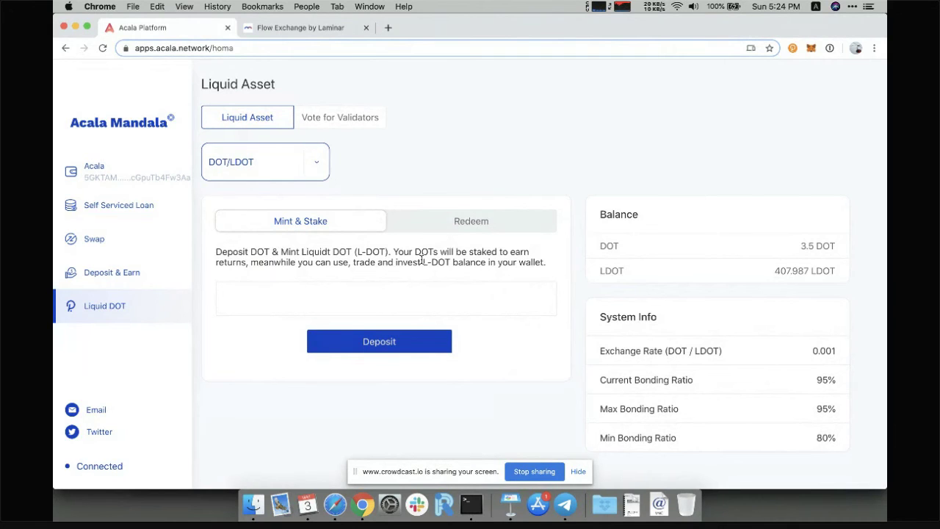
pyautogui.click(479, 222)
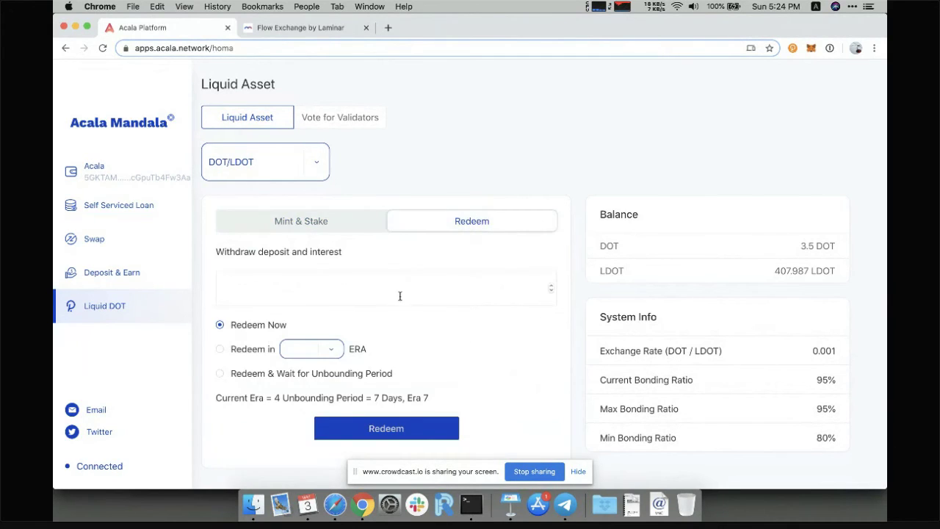
pyautogui.click(239, 292)
pyautogui.write('1')
pyautogui.scroll(-2, 441, 421)
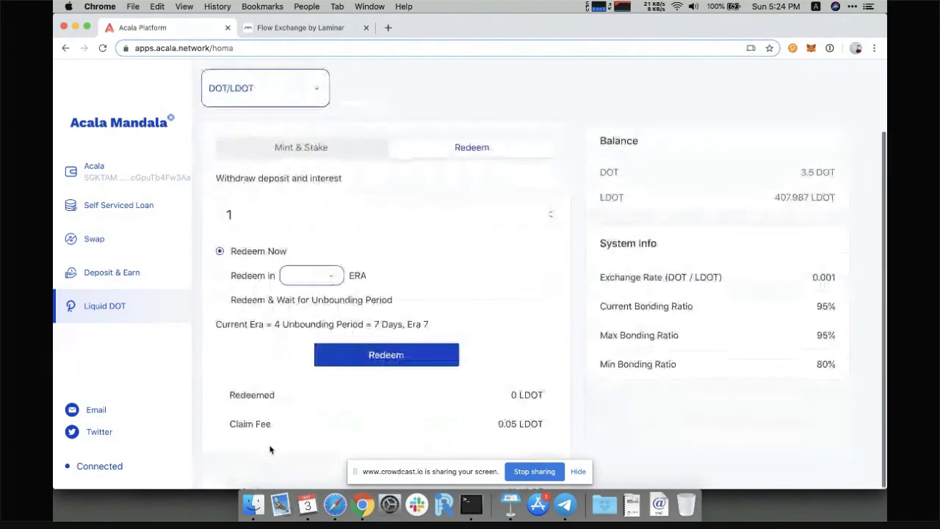
# Step: Check the claim fee under Redeem Now and the alternative redemption options, ending on Redeem & Wait for Unbounding Period
pyautogui.moveTo(495, 422); pyautogui.dragTo(514, 430)
pyautogui.click(537, 388)
pyautogui.click(301, 204)
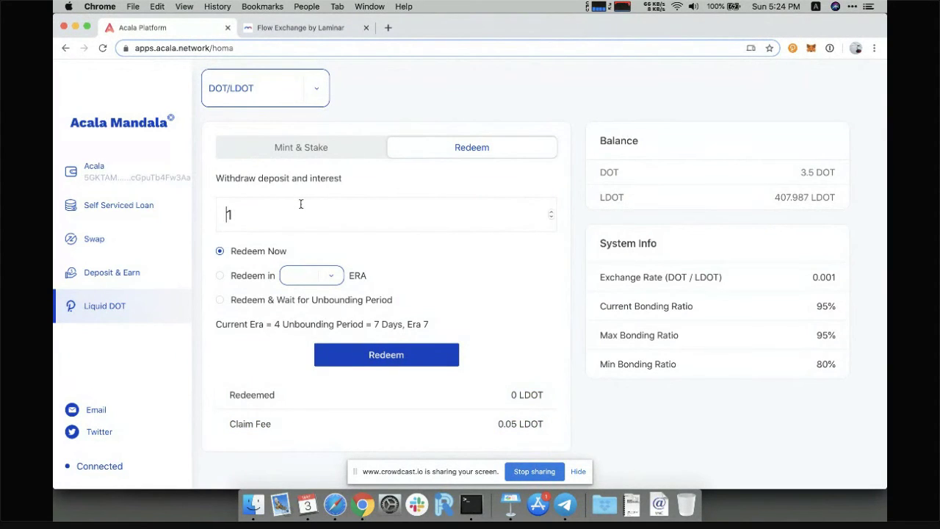
pyautogui.press('super+a')
pyautogui.click(220, 276)
pyautogui.click(221, 301)
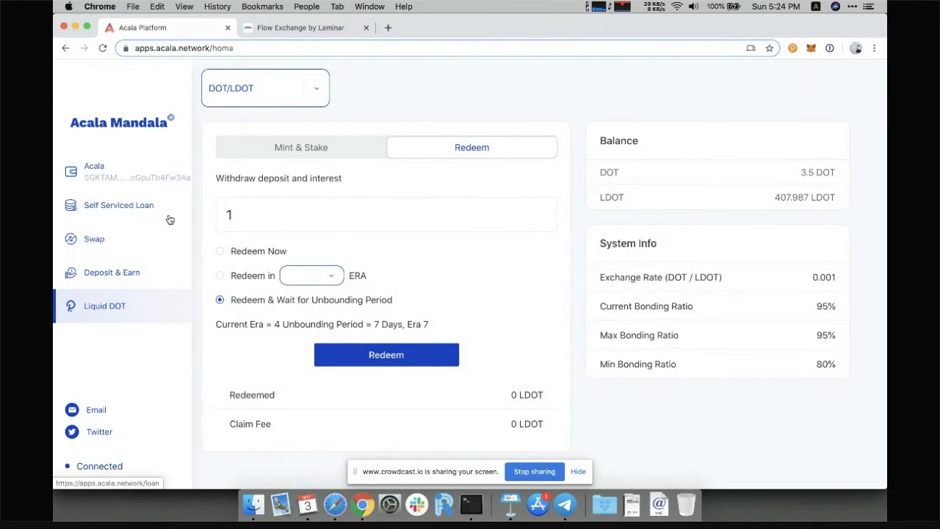
# Step: View the DOT loan's details, and start creating a new self serviced loan with LDOT as the collateral type
pyautogui.click(142, 208)
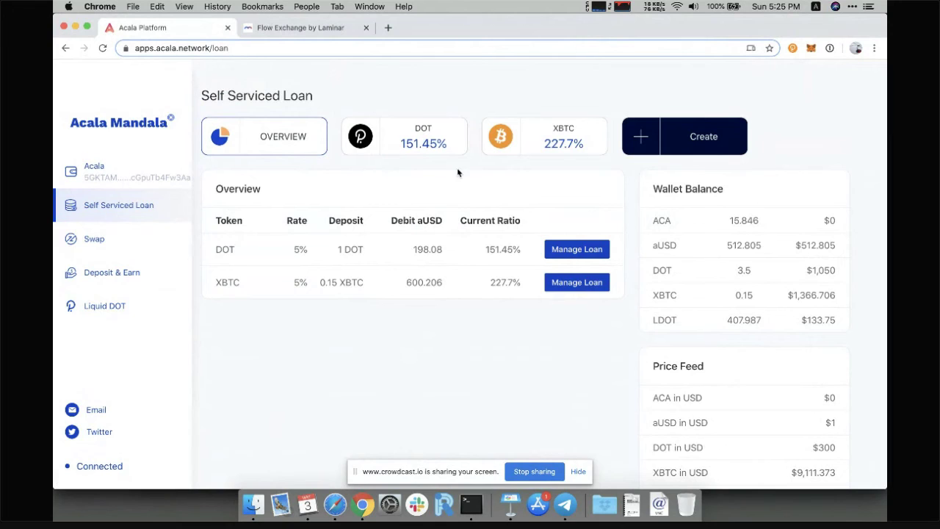
pyautogui.click(432, 144)
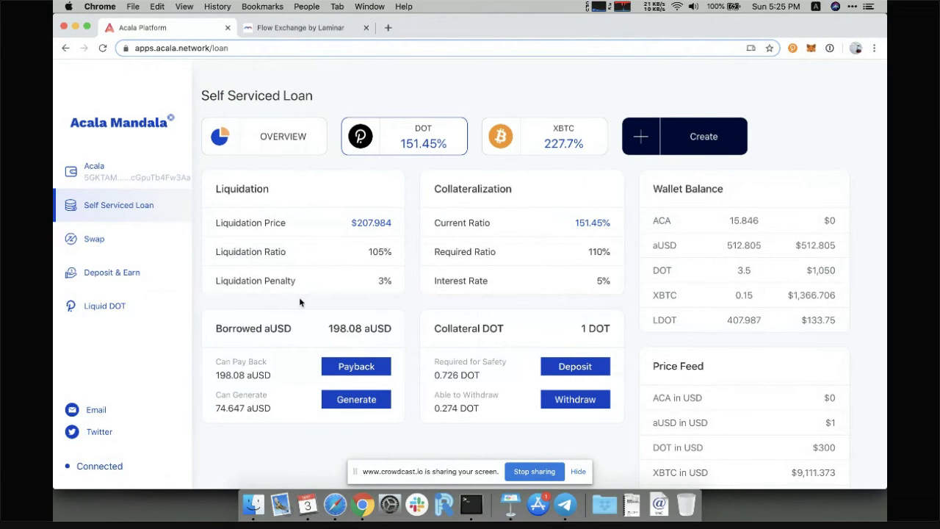
pyautogui.click(677, 122)
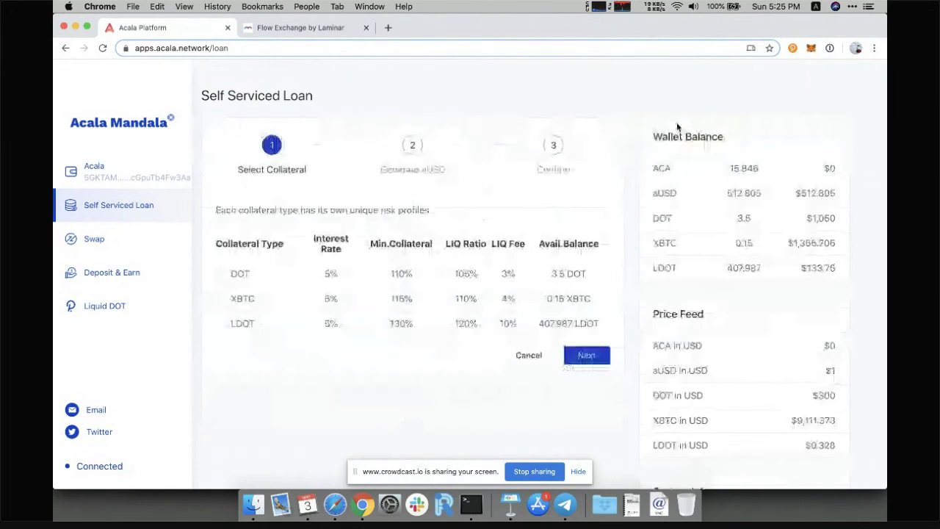
pyautogui.click(219, 327)
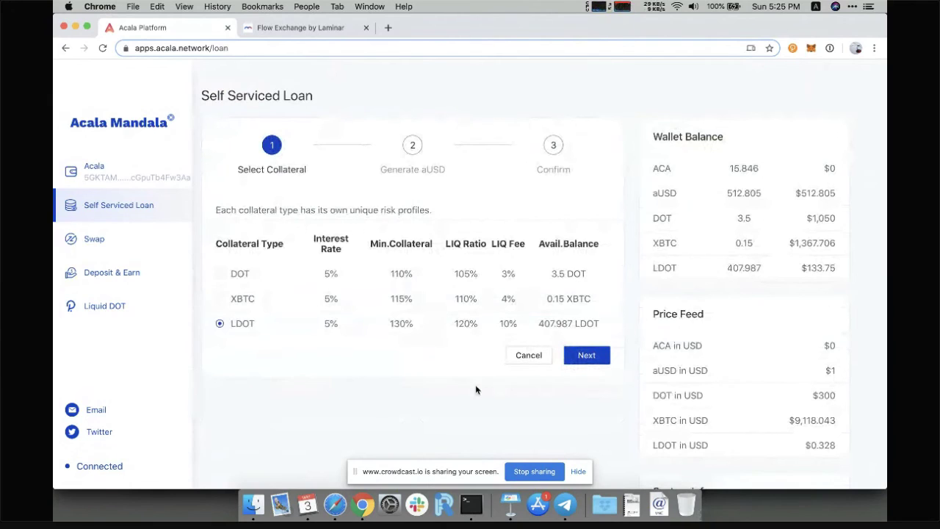
pyautogui.click(535, 471)
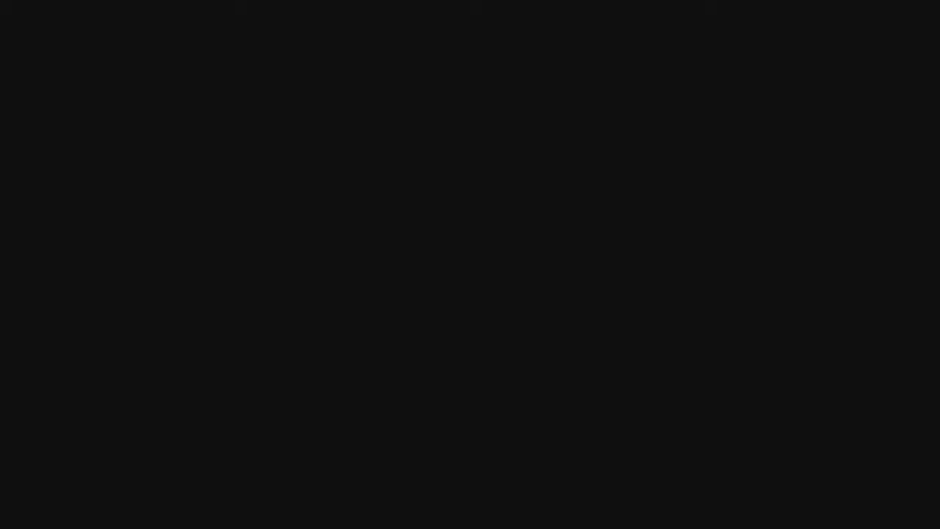